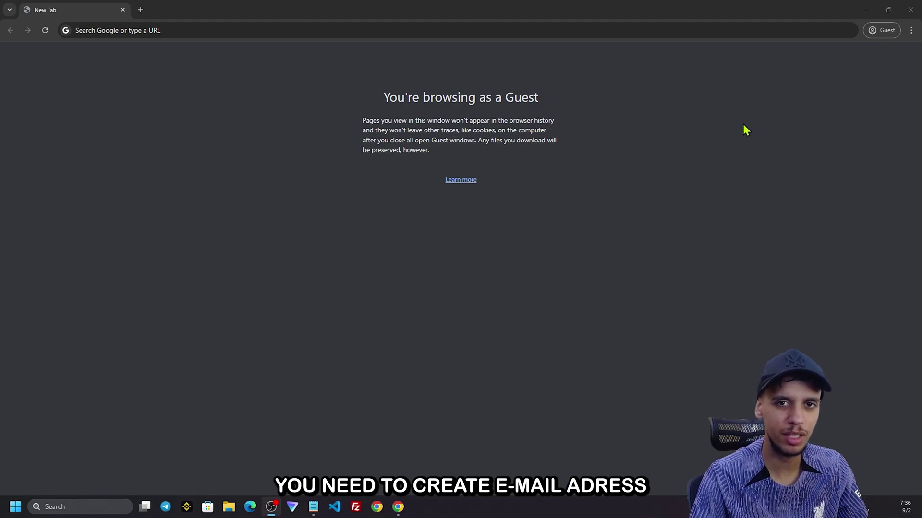
Go to mail.com and check that the address youtubeadobeexample is available
left_click(196, 25)
type("mail.")
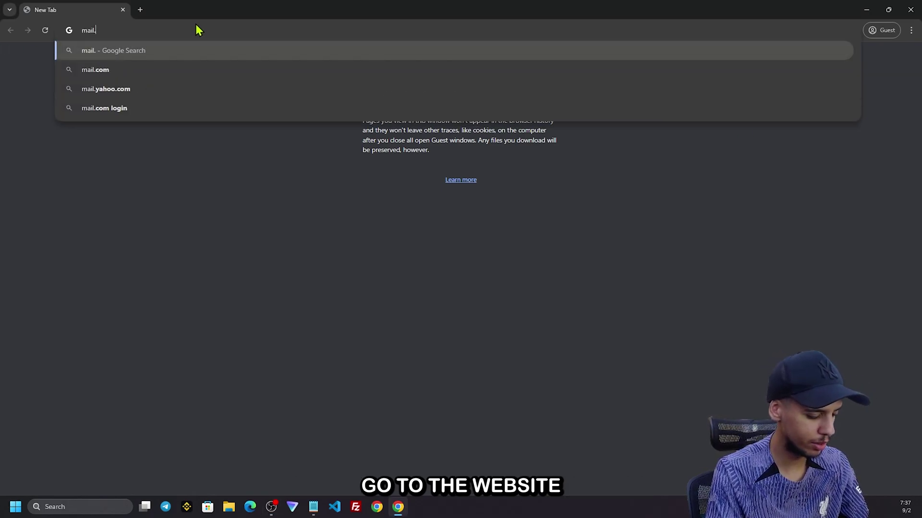
type("com")
key("Return")
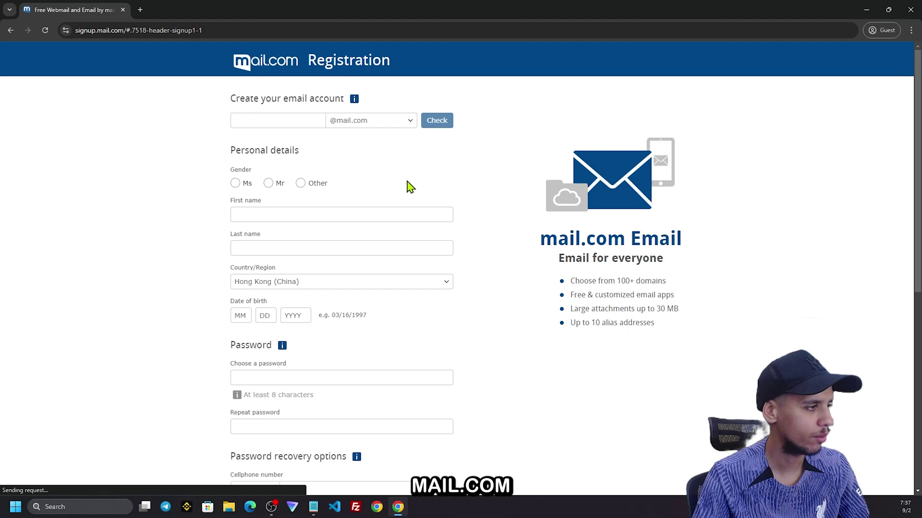
type("youtubeadobeexample")
left_click(268, 203)
Fill in gender Mr, first and last name, birth date 01012000 and a repeated password
left_click(336, 233)
type("aaz")
left_click(266, 270)
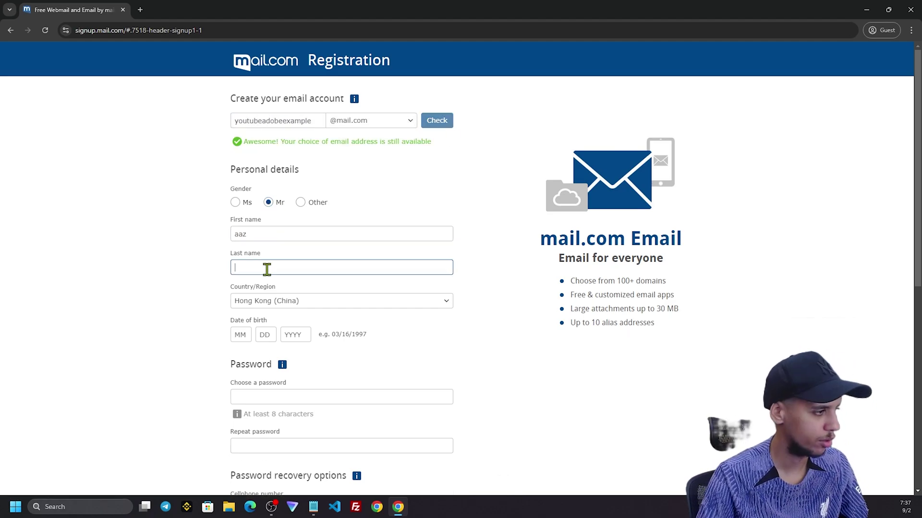
type("aza")
key("Tab")
key("Tab")
type("01012000")
key("Tab")
key("ctrl+v")
key("ctrl+a")
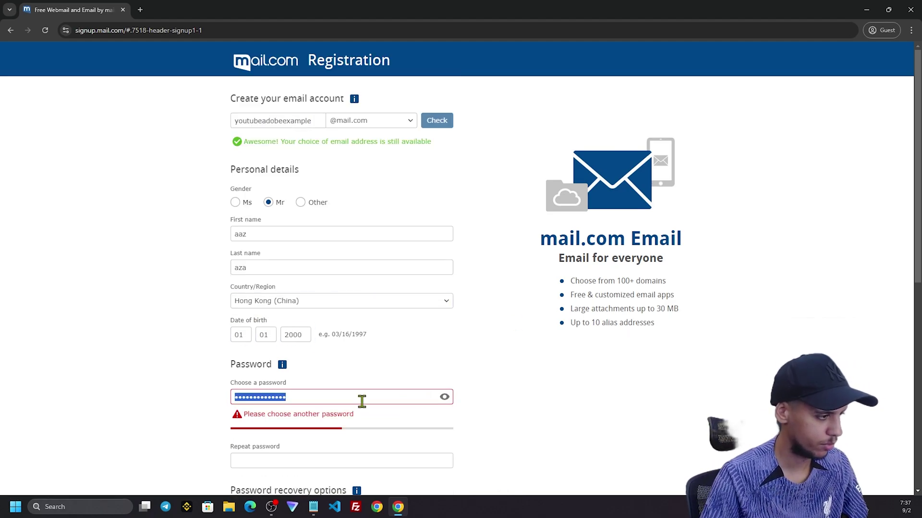
key("ctrl+v")
key("Tab")
key("ctrl+v")
In a new tab, search 'us gen phone number' and open a phone generator site
scroll(356, 200, "down", 5)
left_click(254, 240)
key("Escape")
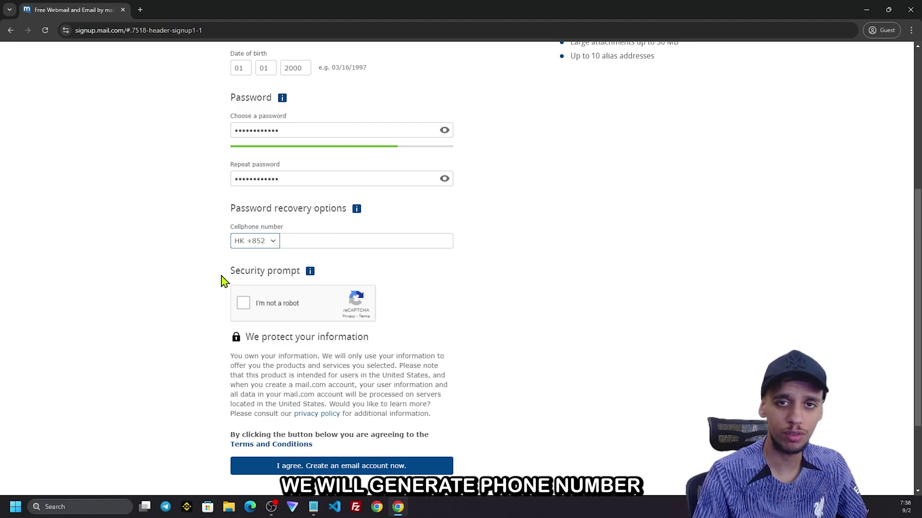
left_click(140, 10)
type("us gen phone number")
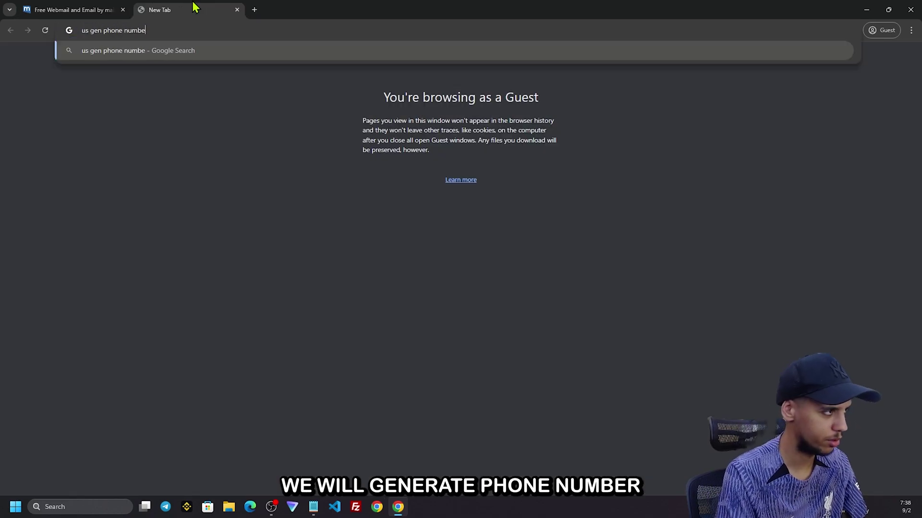
key("Return")
left_click(72, 10)
Set the country code to US +1 and enter a generated phone number as the cellphone
left_click(254, 240)
key("ctrl+Tab")
left_click_drag(201, 292, 257, 293)
key("ctrl+c")
key("ctrl+Tab")
left_click(365, 241)
key("ctrl+v")
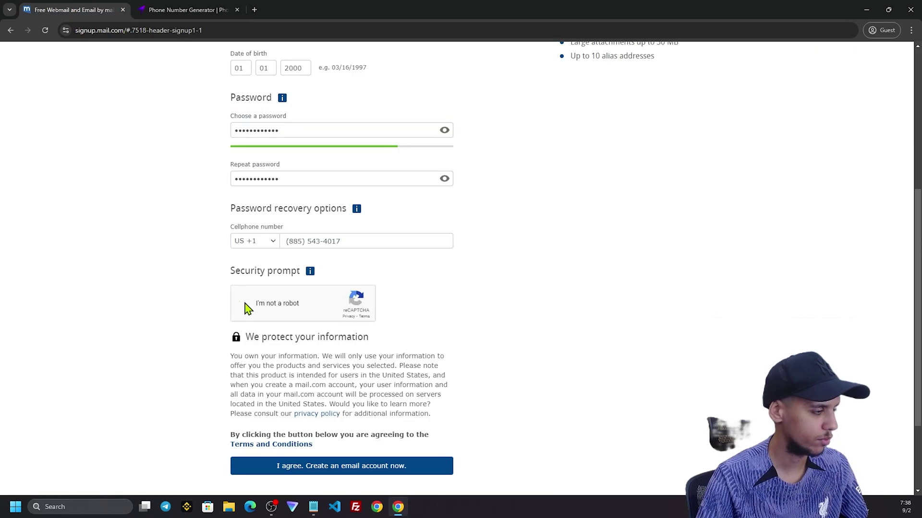
key("ctrl+Tab")
key("ctrl+Tab")
key("ctrl+Tab")
key("ctrl+Tab")
key("ctrl+a")
key("BackSpace")
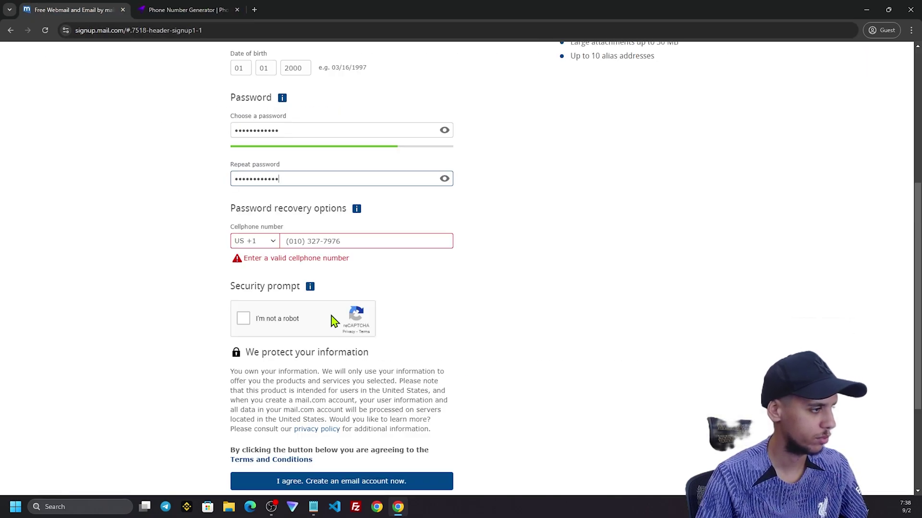
key("ctrl+v")
Pass the reCAPTCHA, create the email account and activate it
left_click(243, 303)
left_click(341, 466)
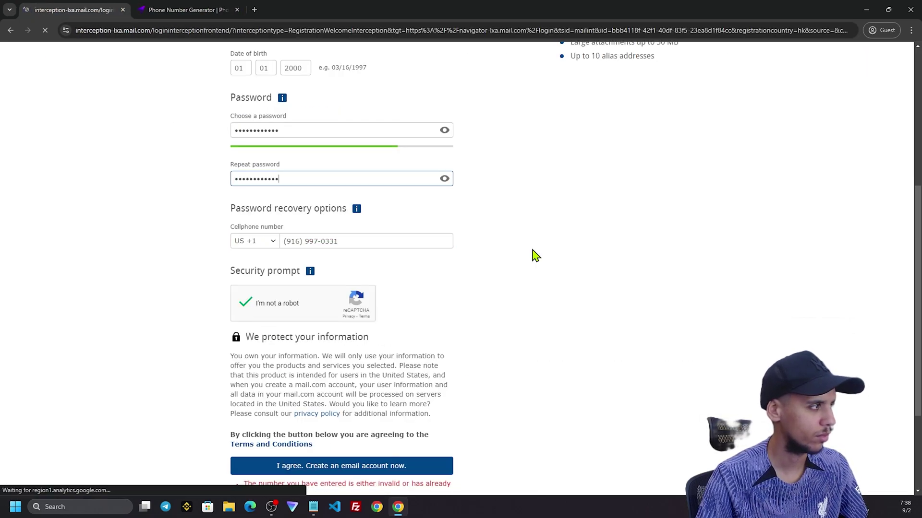
left_click(341, 211)
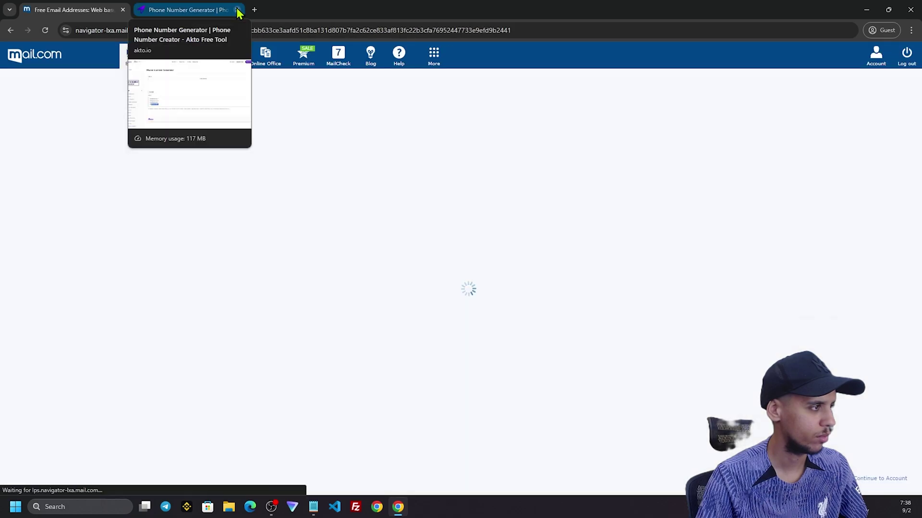
Close the generator tab and load the pasted prf.hn Adobe offer link in a new tab
left_click(237, 9)
left_click(140, 10)
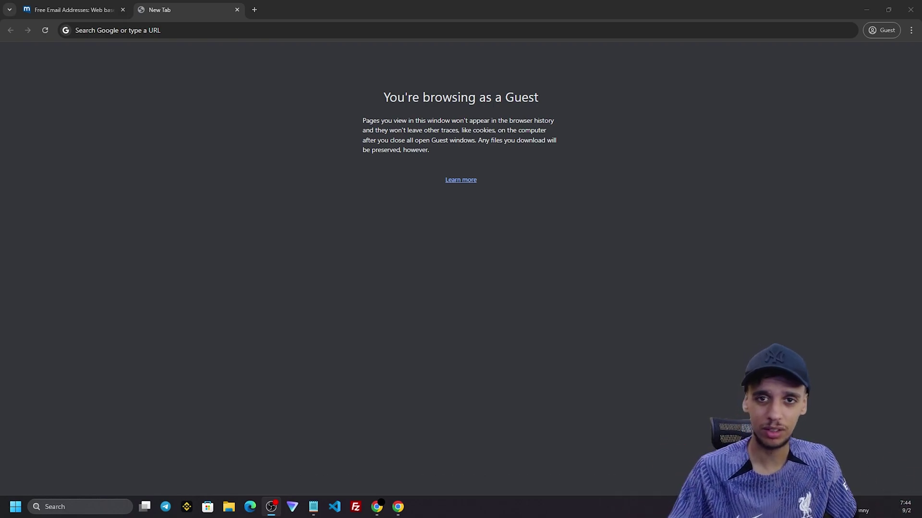
left_click(149, 32)
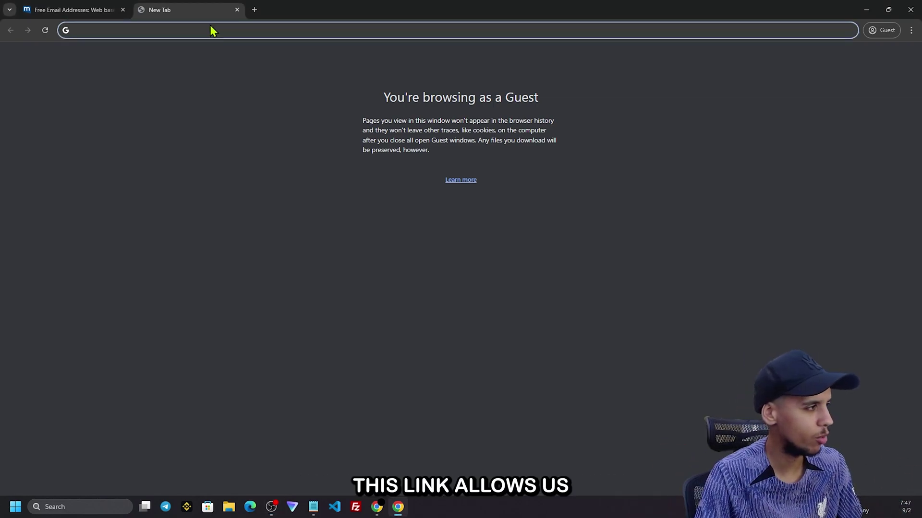
key("ctrl+v")
key("Return")
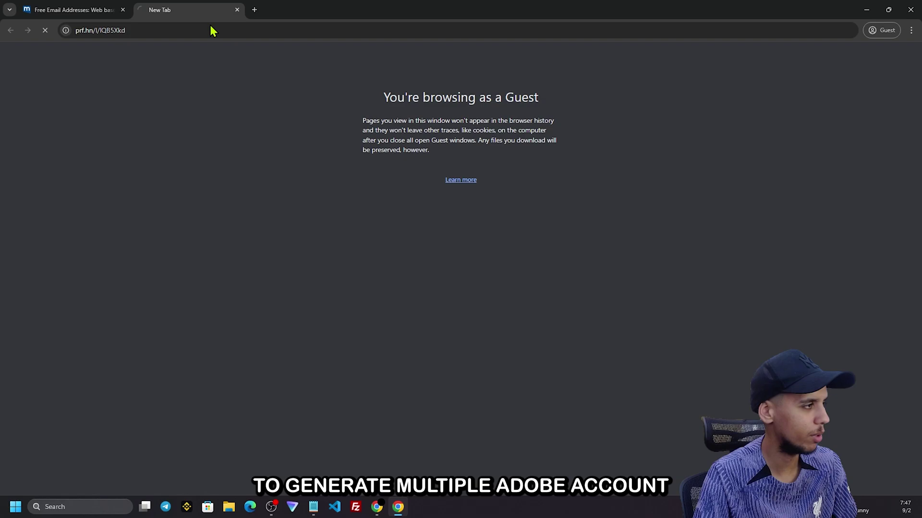
Choose the Creative Cloud All Apps trial with Students and teachers pricing at US$19.99/mo and continue
scroll(338, 168, "down", 2)
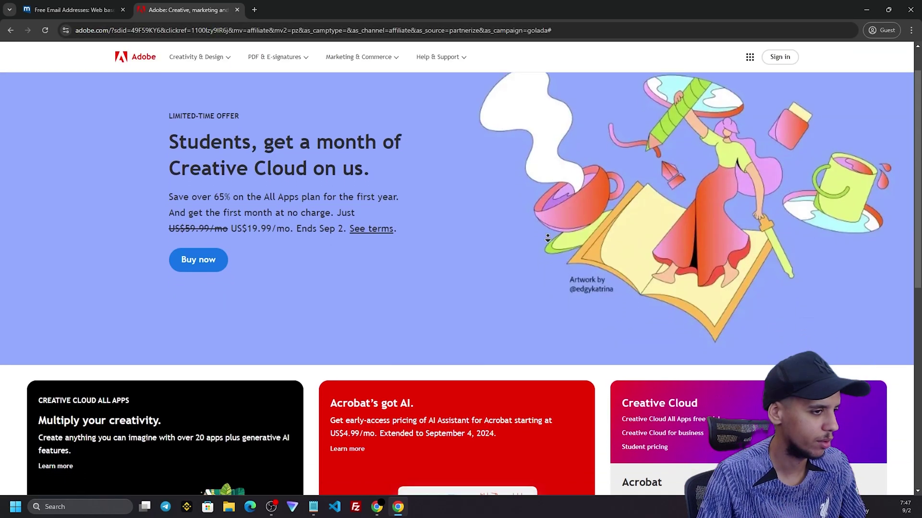
middle_click(635, 282)
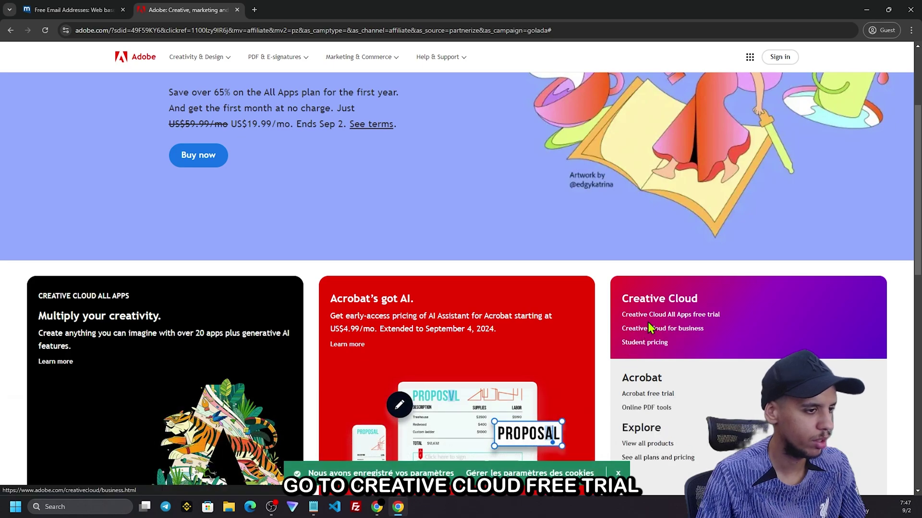
left_click(644, 316)
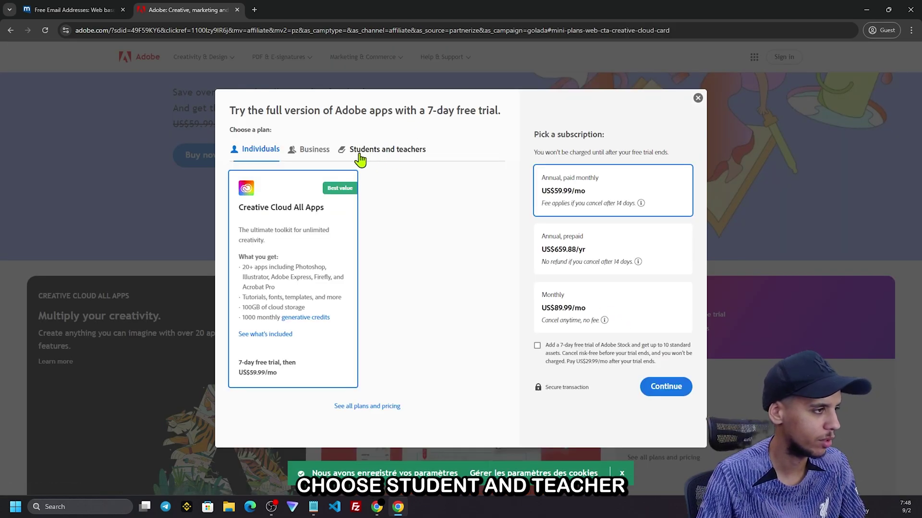
left_click(371, 160)
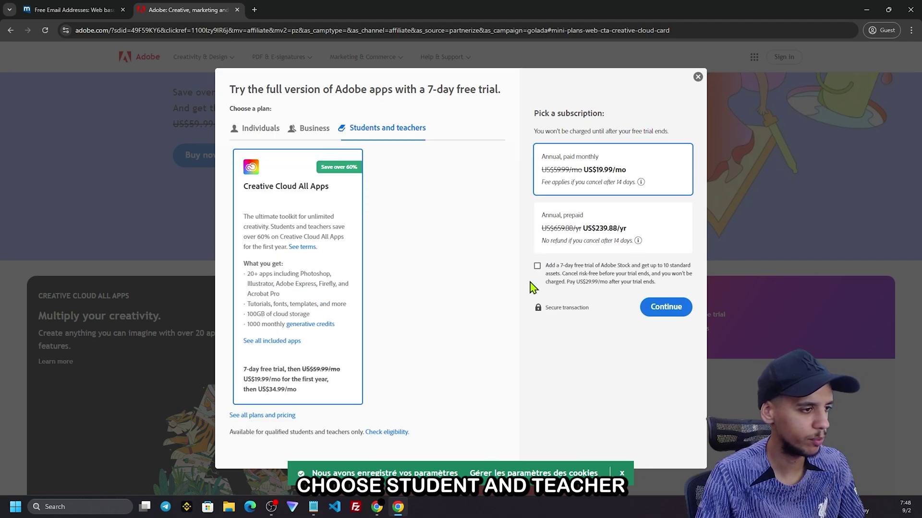
left_click(666, 309)
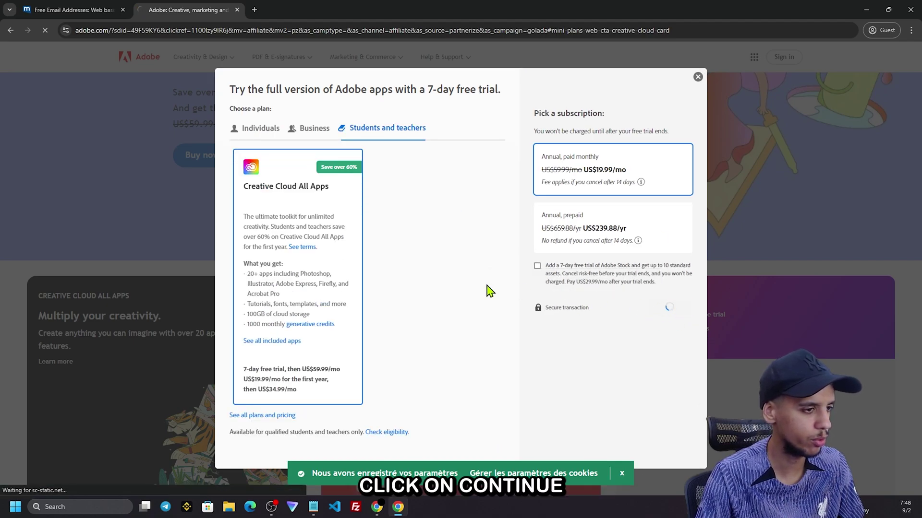
left_click(207, 350)
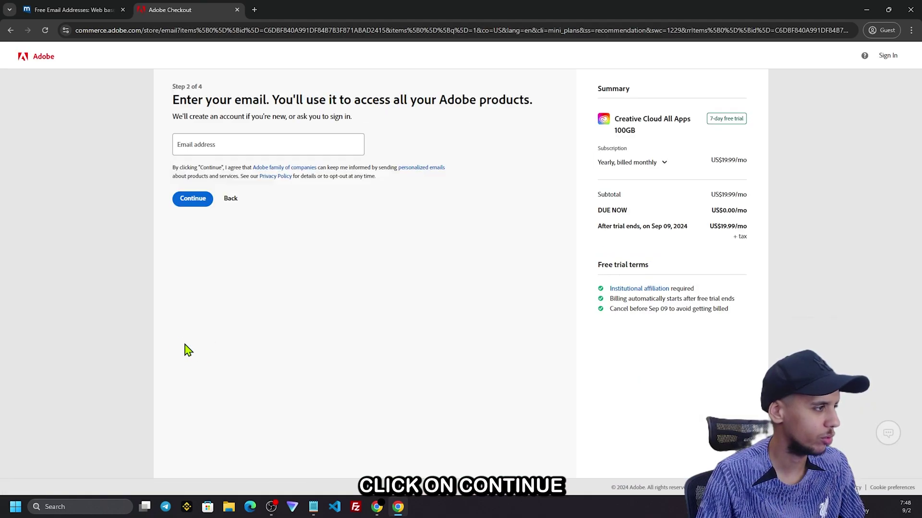
Paste the mail.com alias address as the checkout email and choose Credit/Debit payment
left_click(215, 143)
left_click(72, 10)
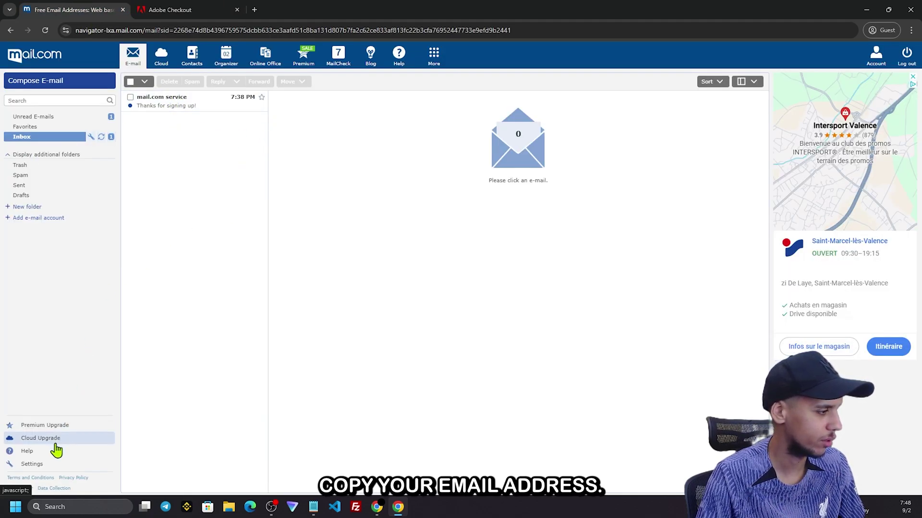
left_click(51, 465)
left_click(56, 173)
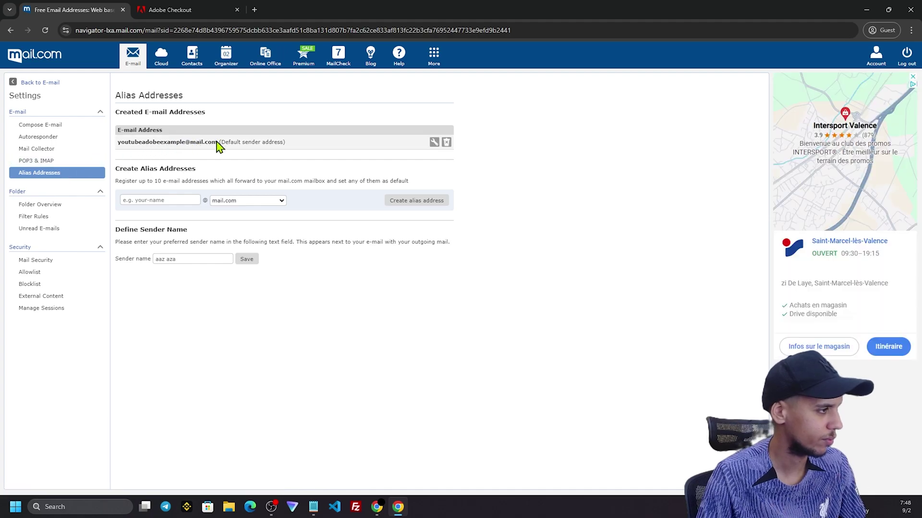
left_click_drag(217, 144, 118, 151)
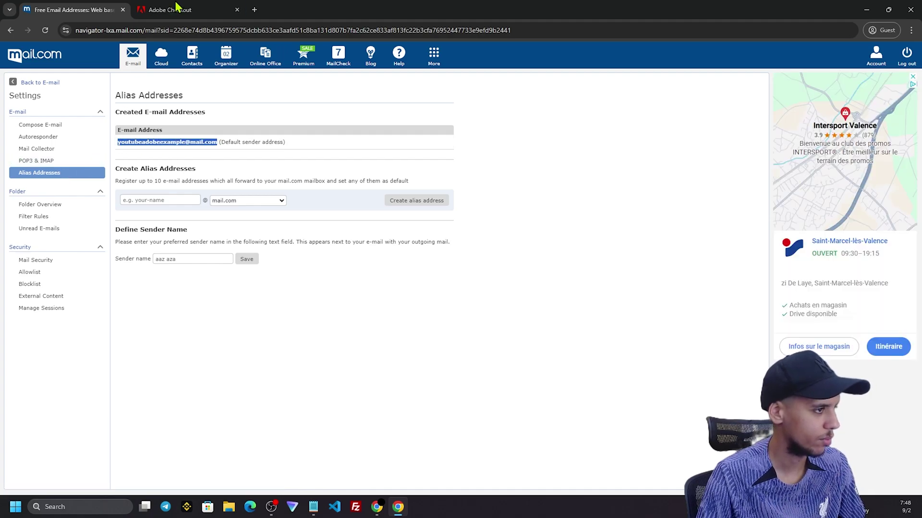
left_click(226, 10)
key("ctrl+v")
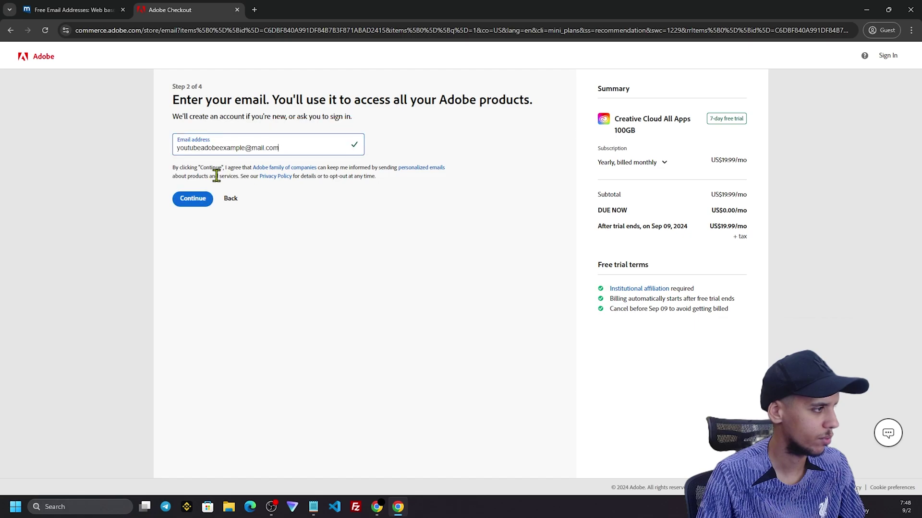
left_click(192, 200)
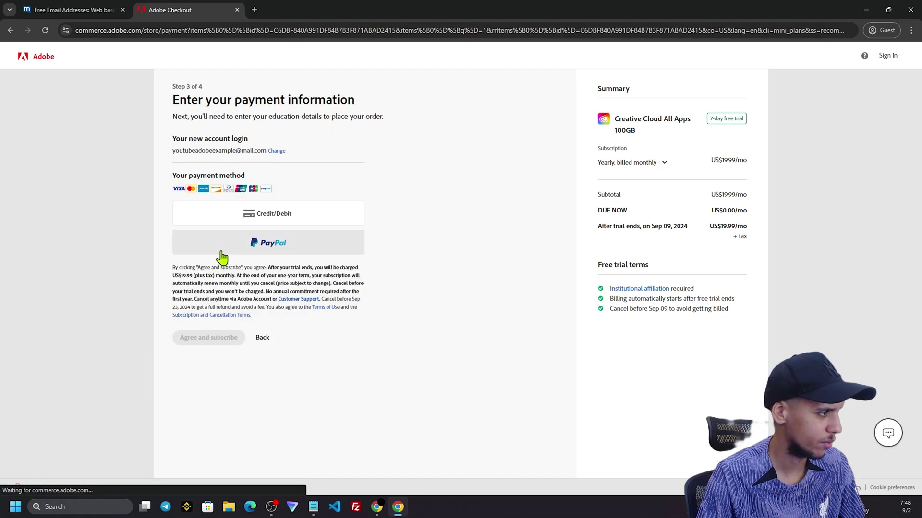
left_click(206, 219)
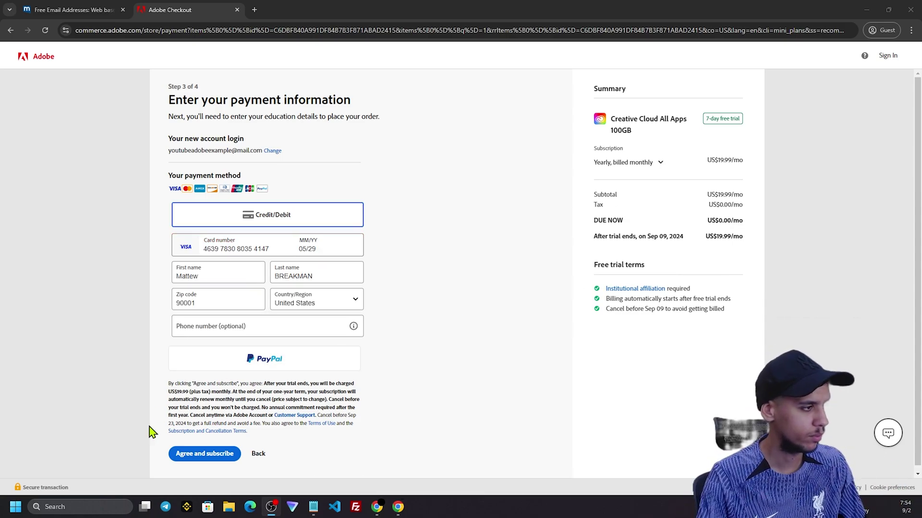
Agree and subscribe, then set graduation year 2025 and place the order
left_click(192, 454)
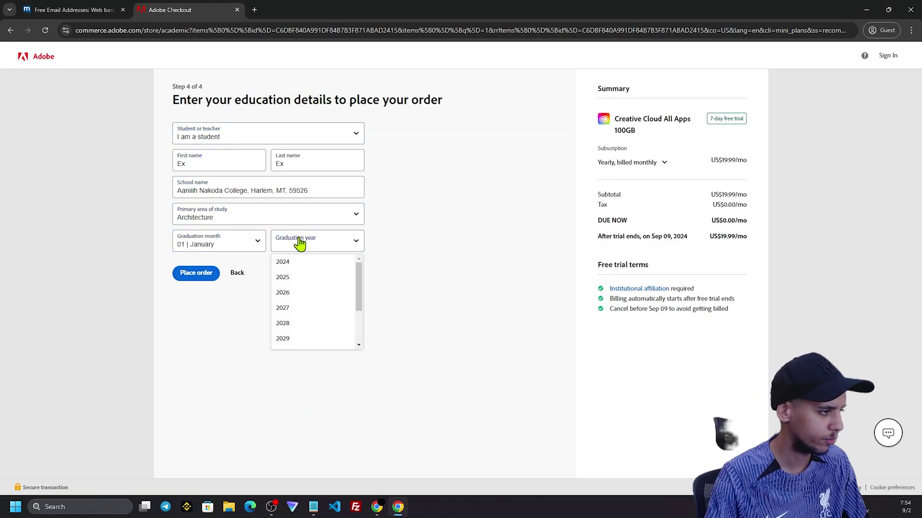
left_click(293, 276)
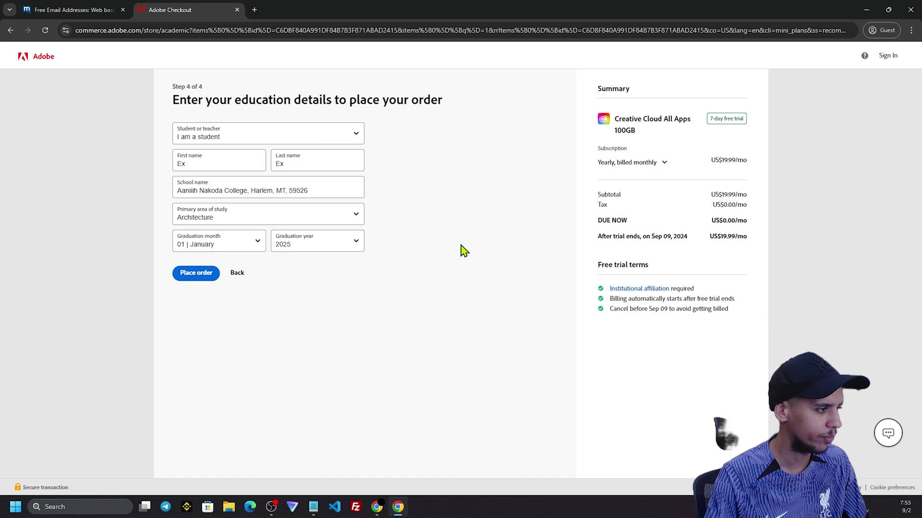
key("Return")
Create the Adobe account password and complete the account
left_click(330, 274)
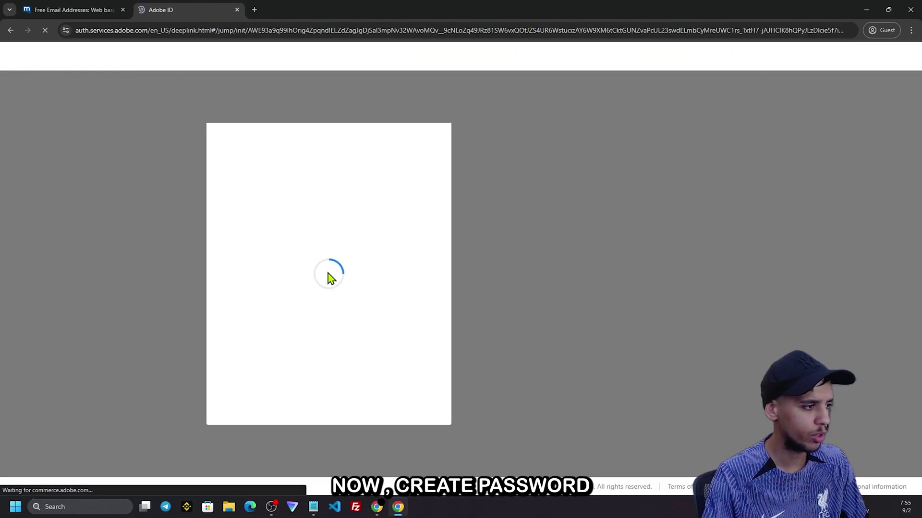
type("Ex")
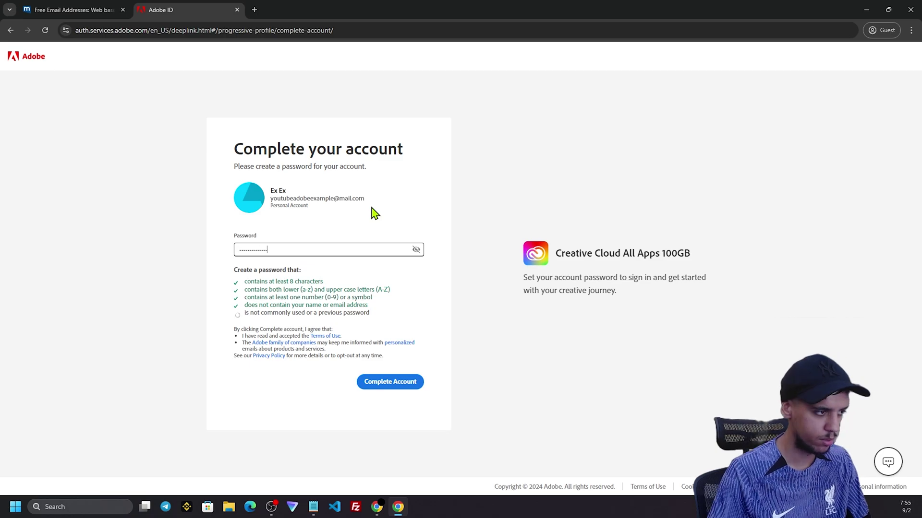
left_click(371, 387)
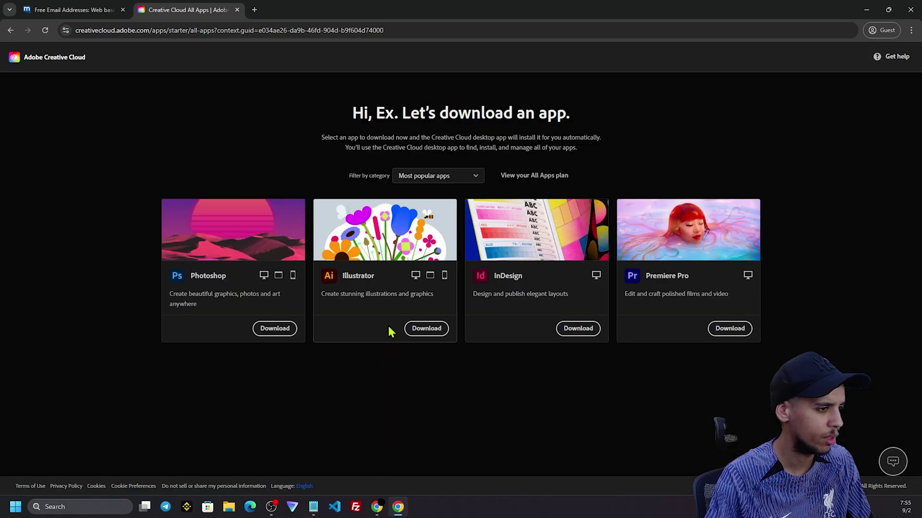
Filter apps to Video, download After Effects, and run After_Effects_Set-Up.exe
left_click(436, 175)
left_click(413, 238)
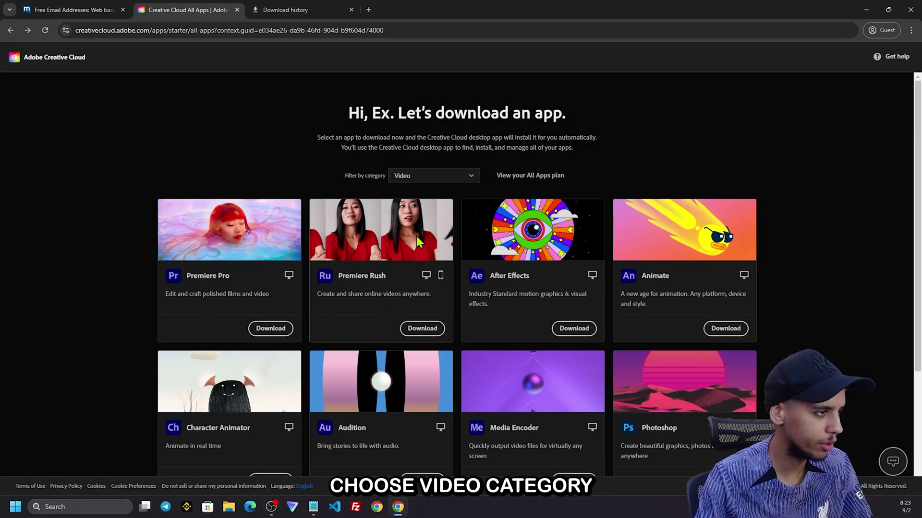
left_click(574, 329)
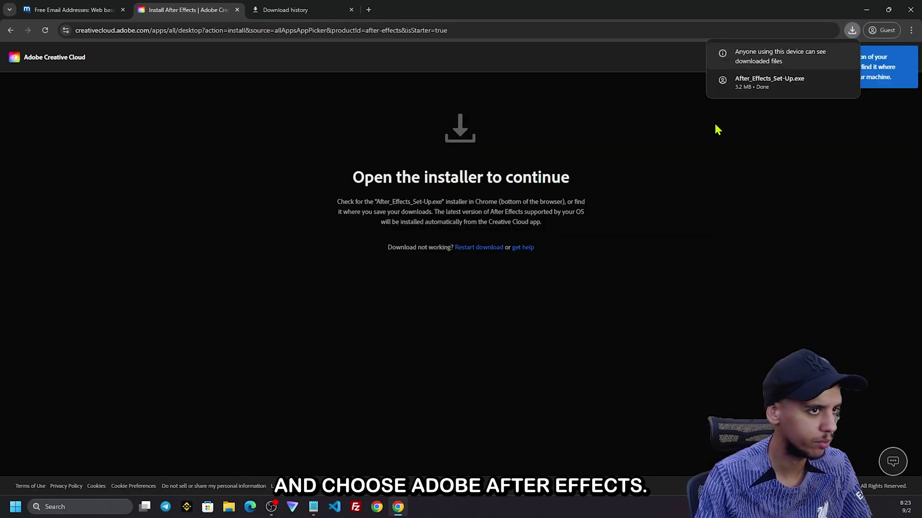
left_click(761, 82)
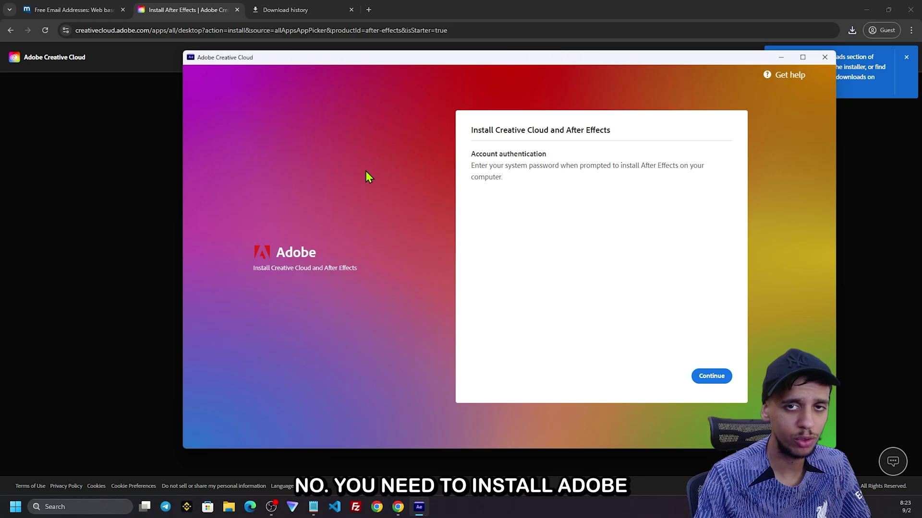
Install Creative Cloud and After Effects with Cinema 4D, browsing the Photo, Acrobat & PDF and Beta categories
left_click(711, 376)
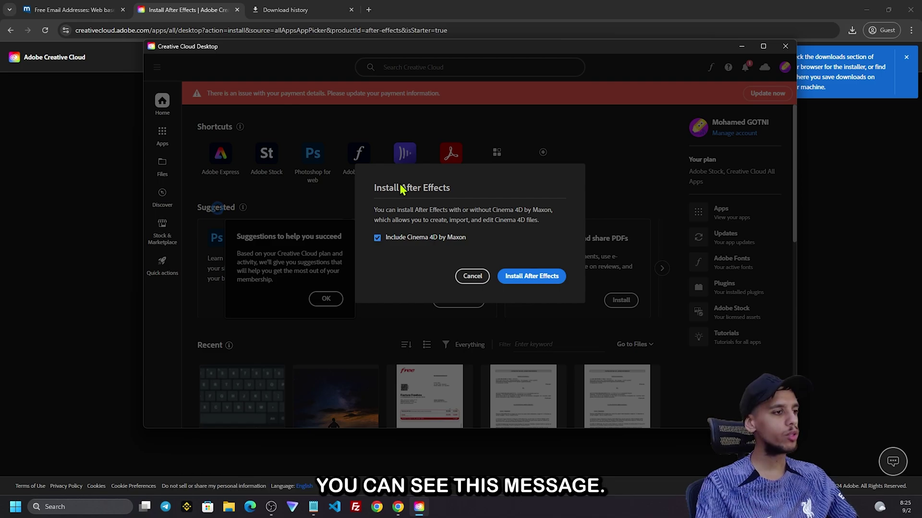
left_click(526, 282)
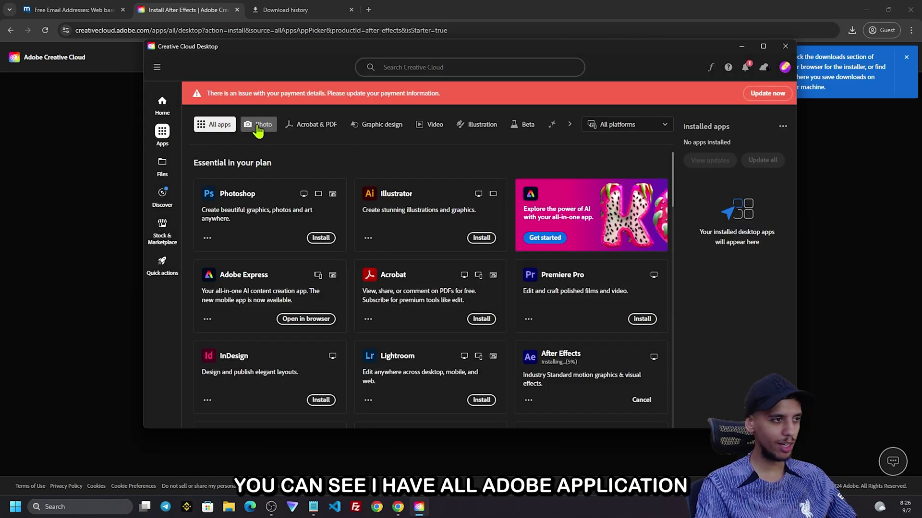
left_click(258, 126)
left_click(311, 125)
left_click(523, 125)
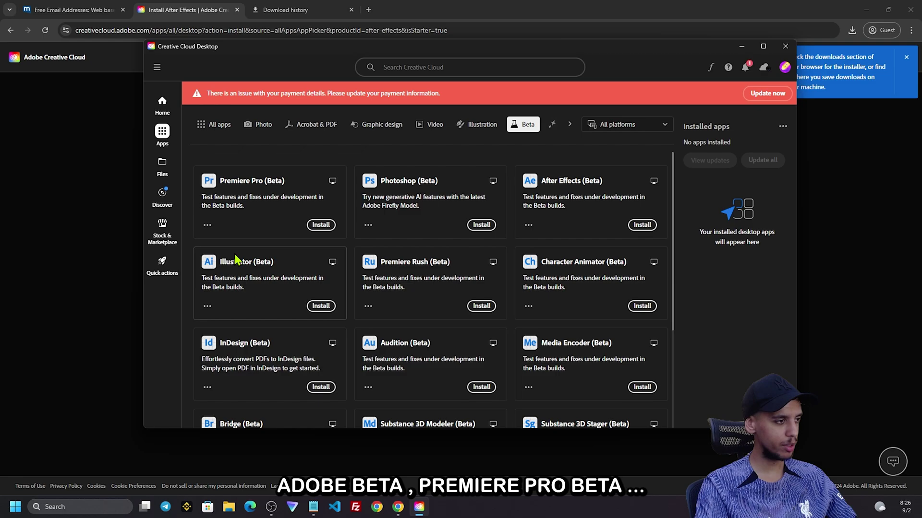
left_click(224, 126)
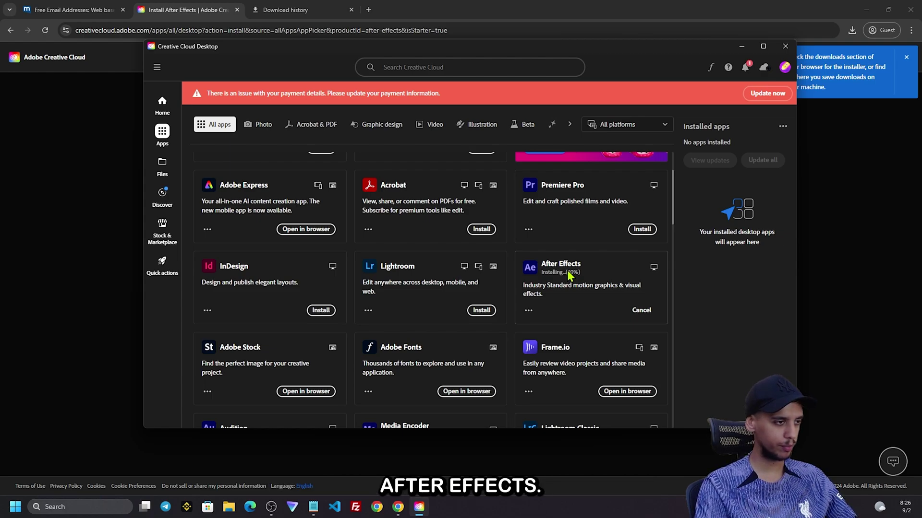
Launch After Effects to a new empty project, dismiss the notice, then close it
left_click(573, 287)
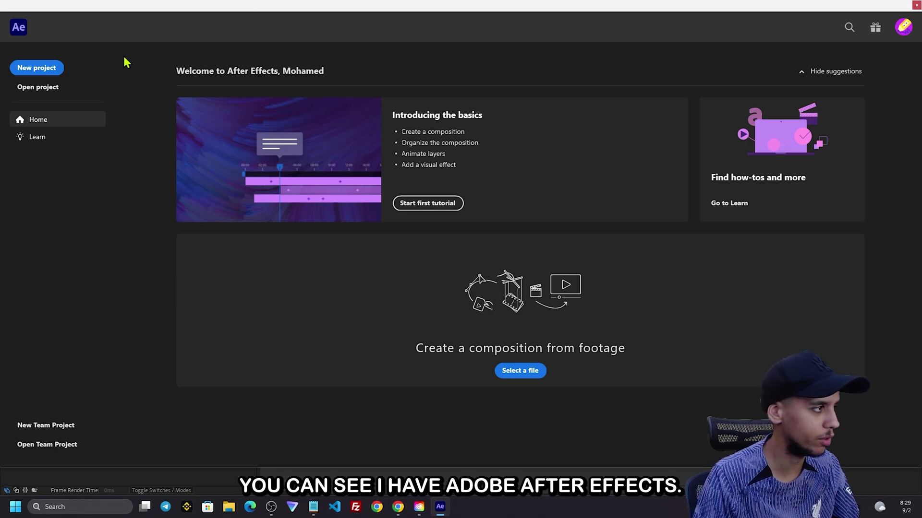
left_click(42, 68)
left_click(664, 101)
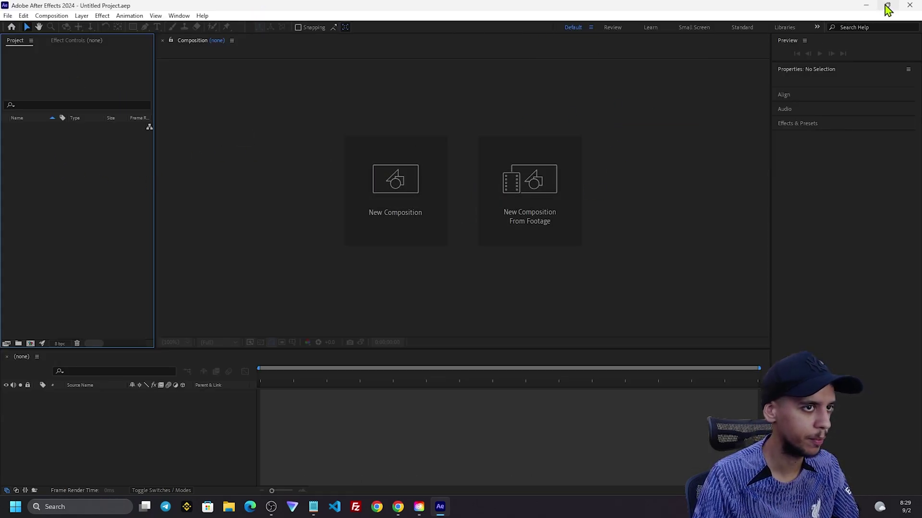
left_click(909, 5)
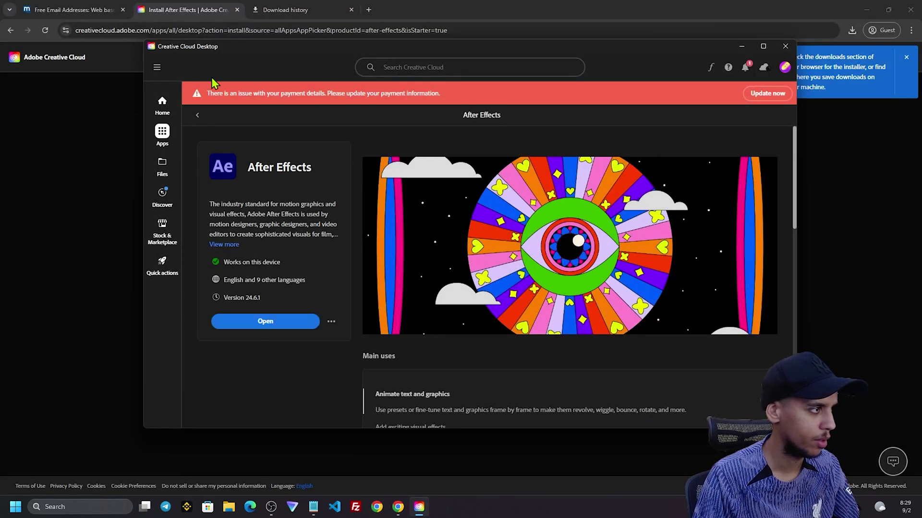
Open Adobe Account from the profile avatar menu on the Creative Cloud home screen
left_click(161, 106)
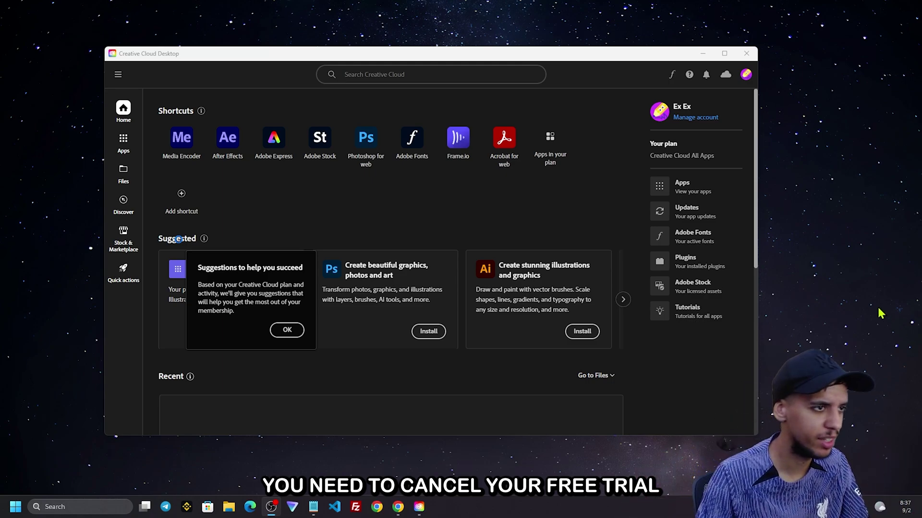
left_click(744, 76)
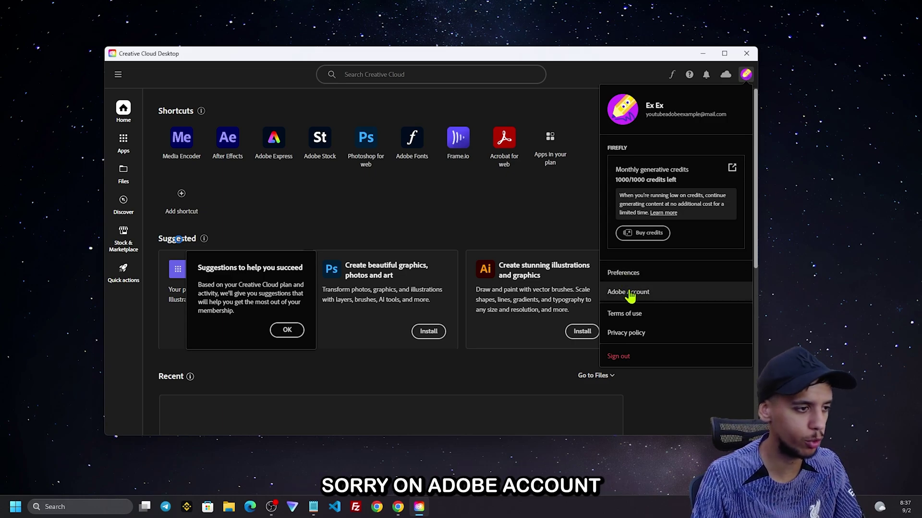
left_click(628, 292)
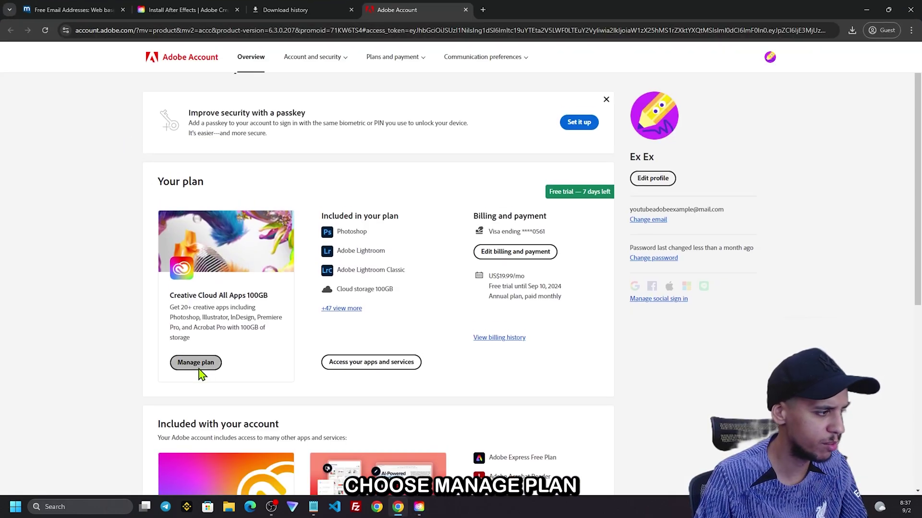
Cancel the Creative Cloud All Apps 100GB free trial via Manage plan and confirm the cancellation
left_click(196, 364)
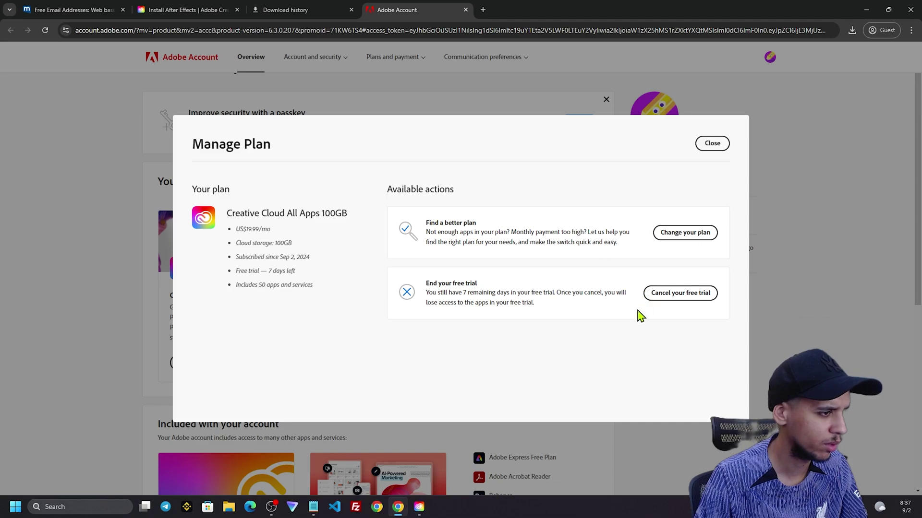
left_click(681, 300)
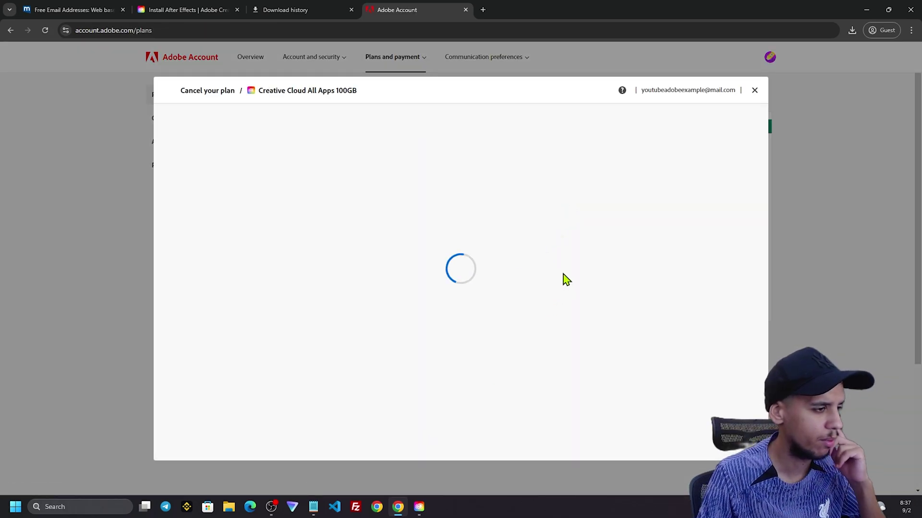
left_click(731, 447)
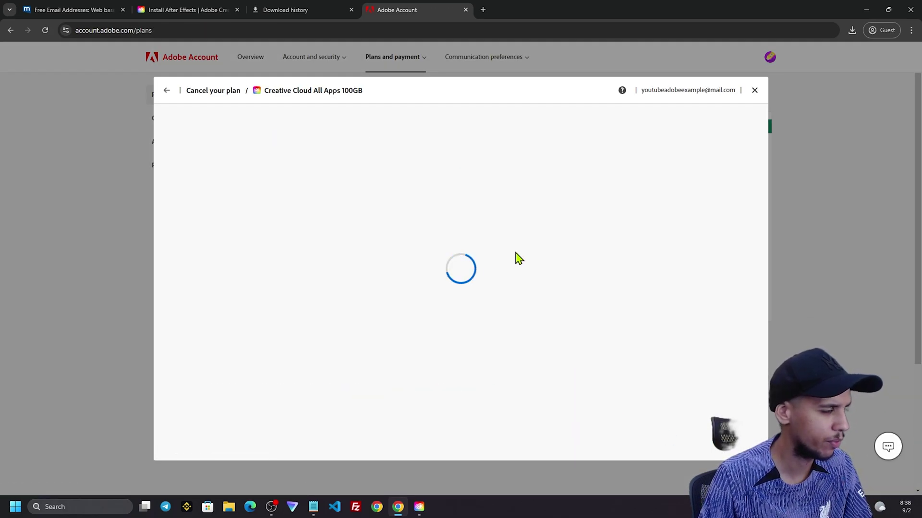
left_click(719, 447)
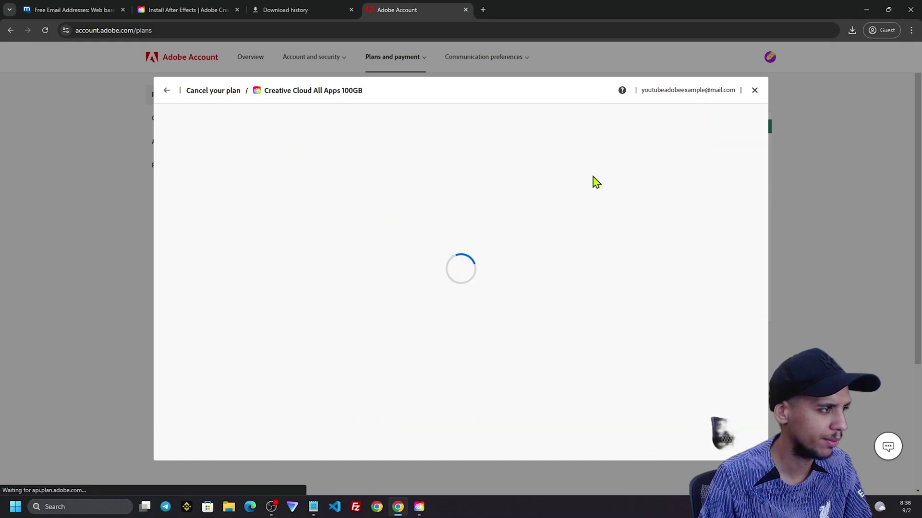
left_click(748, 87)
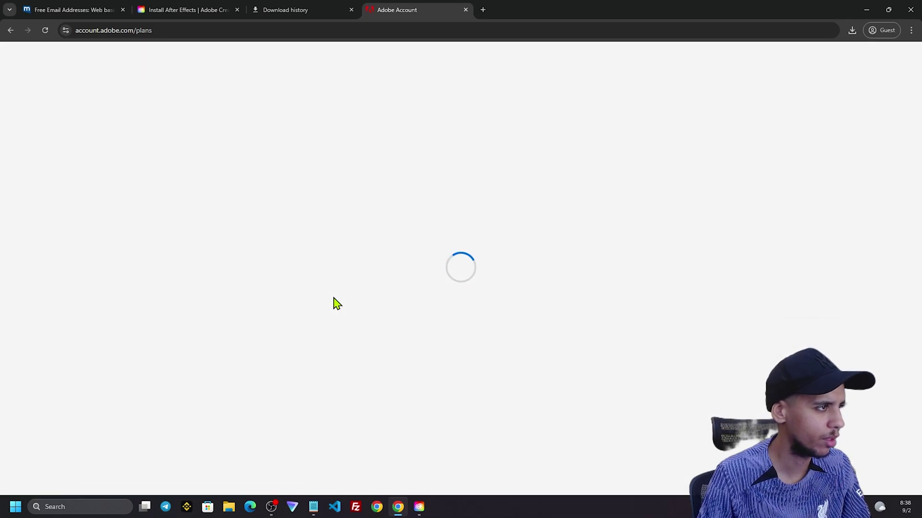